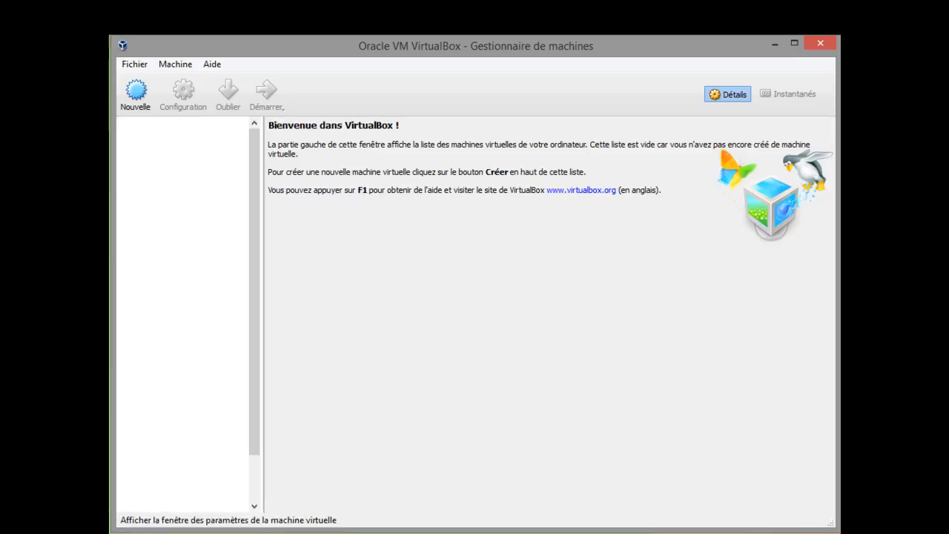
Start creating a new virtual machine and name it Win 10.
left_click(136, 92)
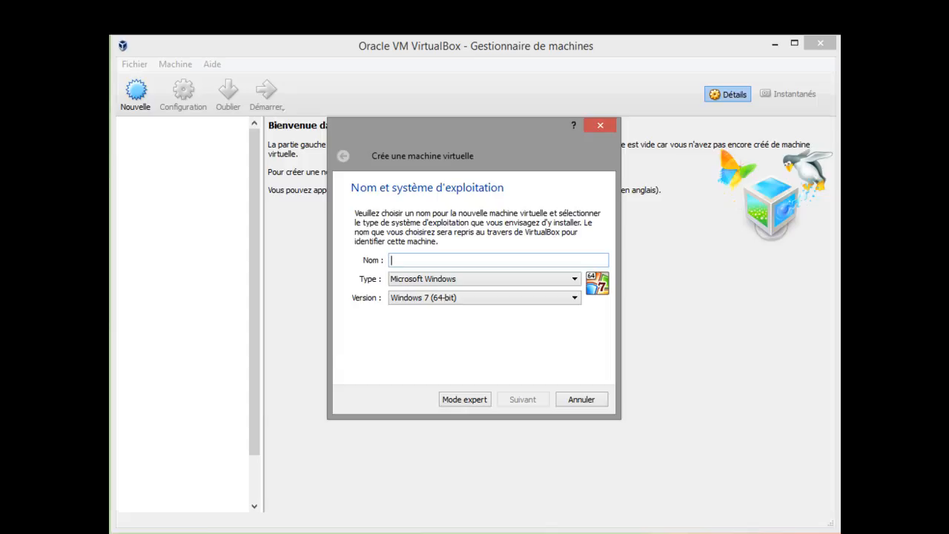
type("Win ")
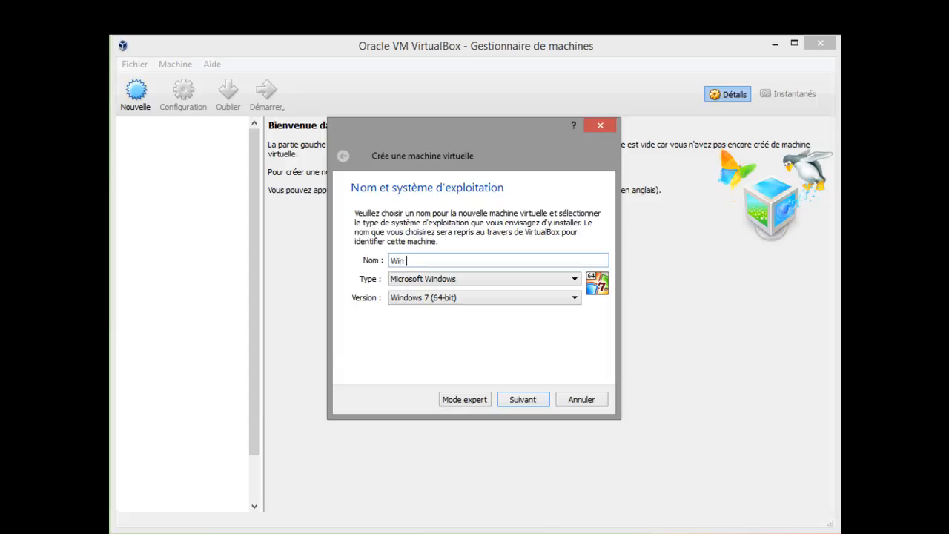
type("10")
Look through the available operating system types, leaving Microsoft Windows selected.
left_click(484, 279)
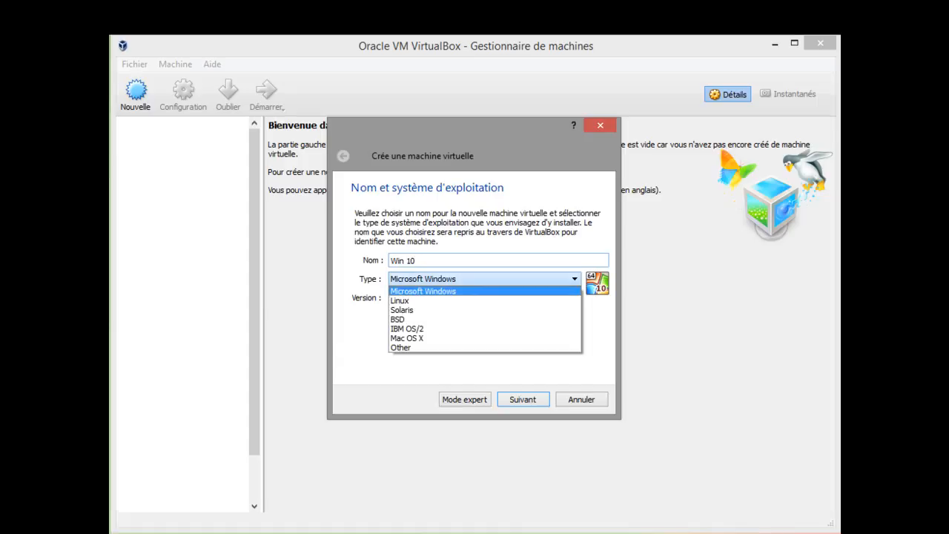
key("Down")
key("Down")
key("Down")
key("Down")
key("Down")
key("Up")
key("Up")
key("Up")
key("Up")
key("Up")
key("Down")
key("Up")
key("Down")
key("Down")
key("Up")
key("Up")
key("Down")
key("Down")
key("Down")
key("Down")
key("Up")
key("Up")
key("Up")
key("Up")
key("Down")
key("Down")
key("Escape")
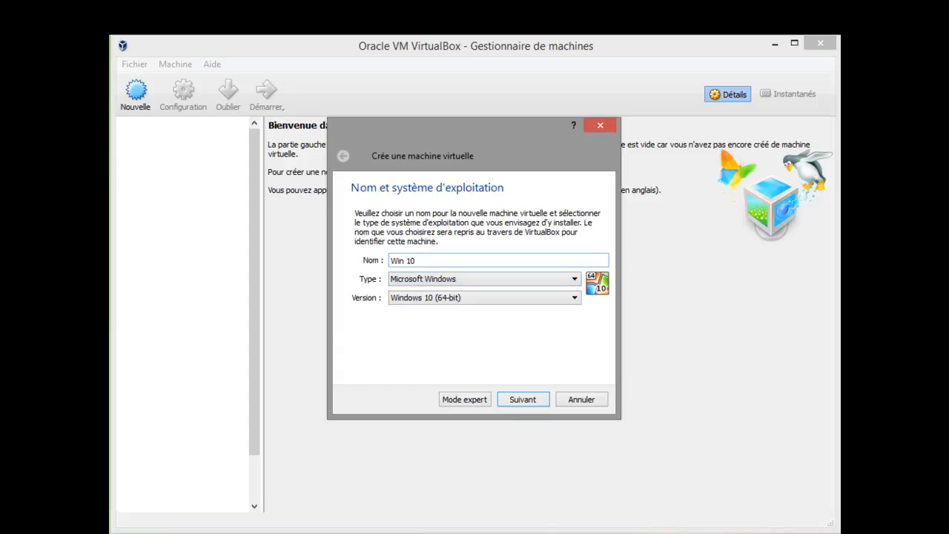
Set the version to Windows 10 (32-bit) and accept a memory size of 1024 MB for the virtual machine.
left_click(485, 297)
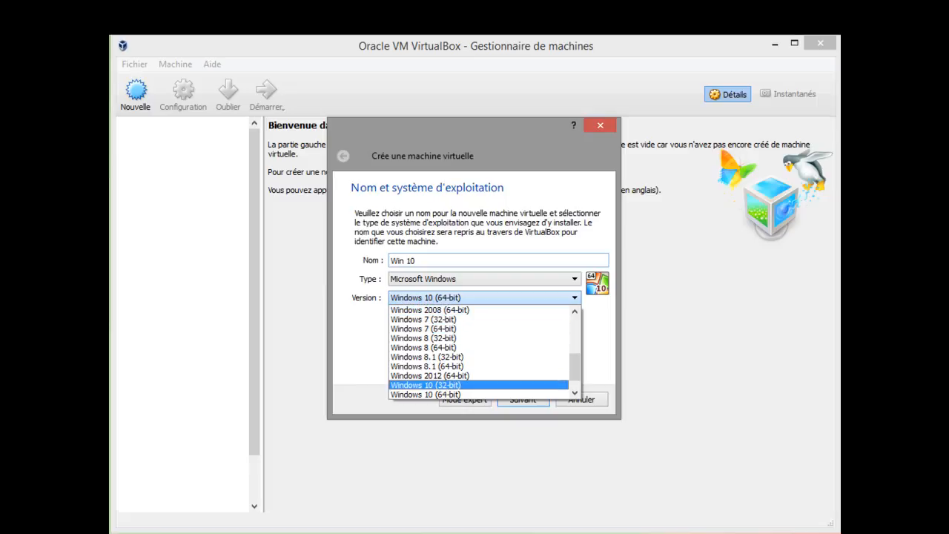
left_click(427, 385)
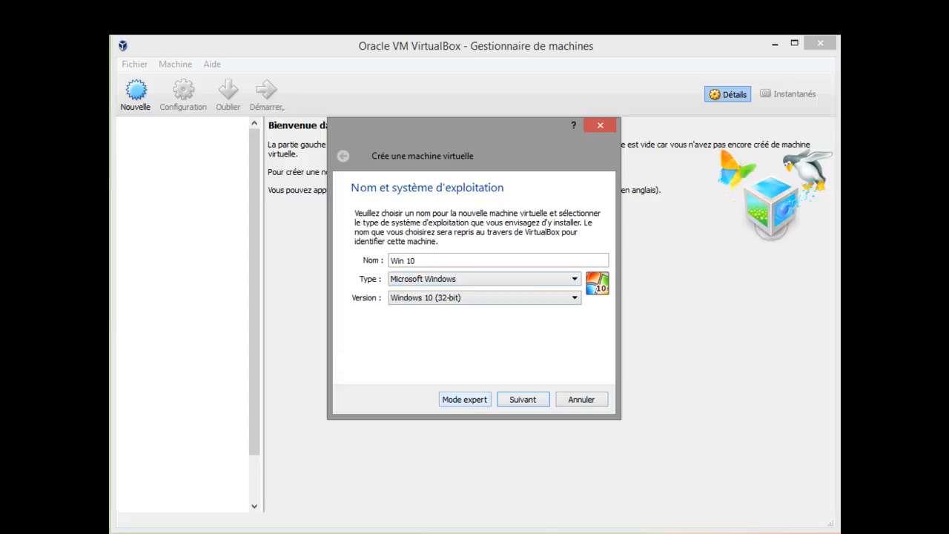
key("Return")
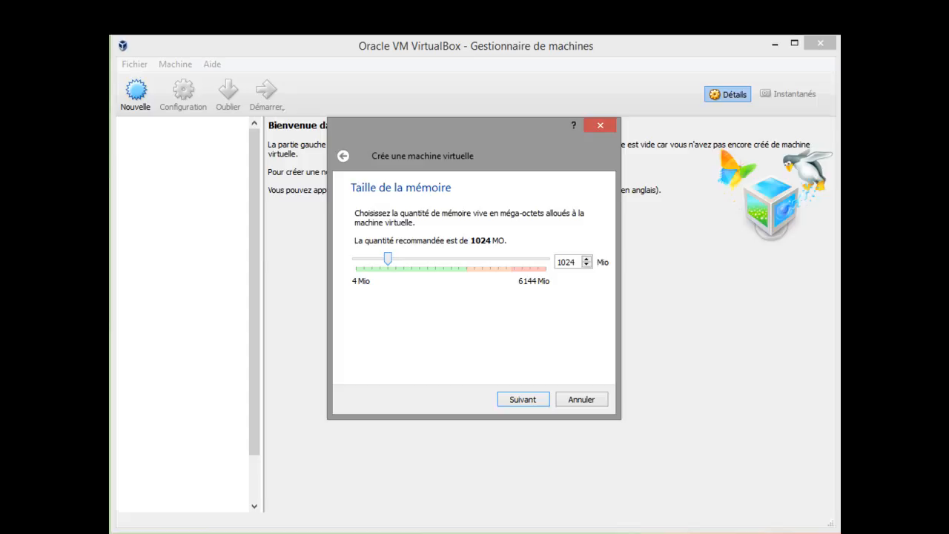
mouse_move(387, 258)
left_mouse_down()
mouse_move(369, 258)
mouse_move(398, 258)
mouse_move(387, 258)
left_mouse_up()
left_click(522, 400)
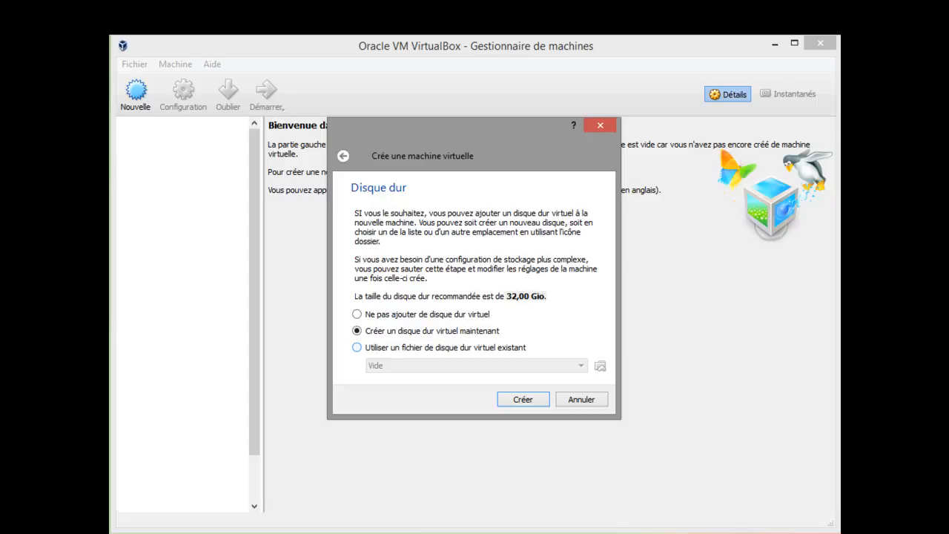
left_click(357, 347)
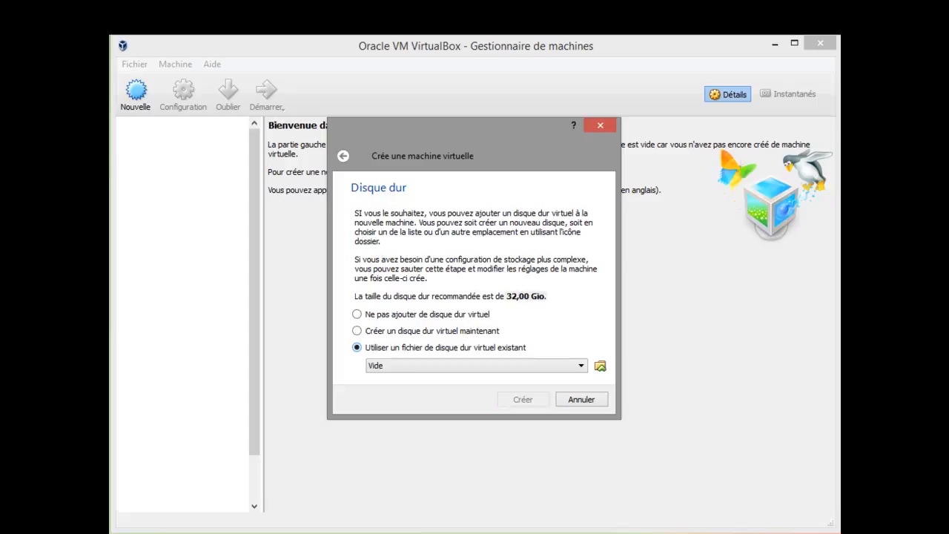
left_click(477, 365)
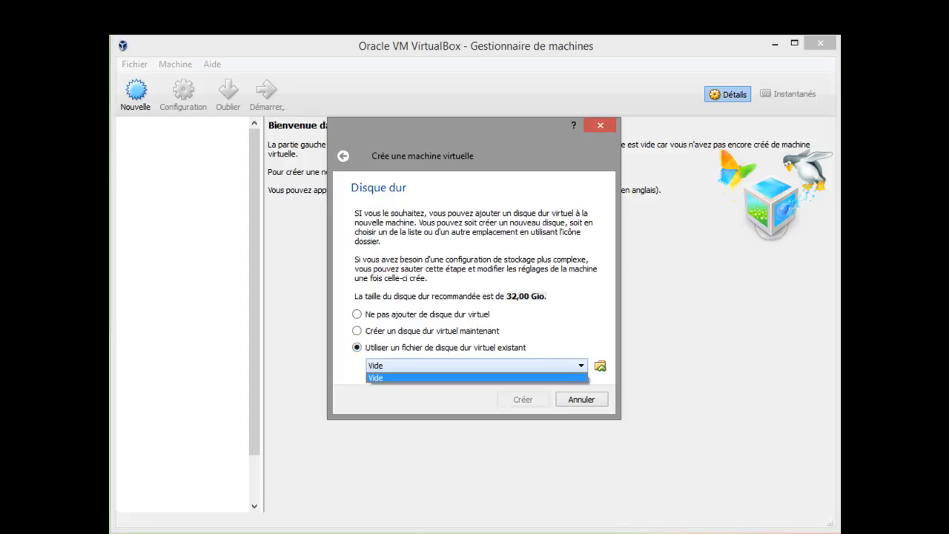
left_click(445, 347)
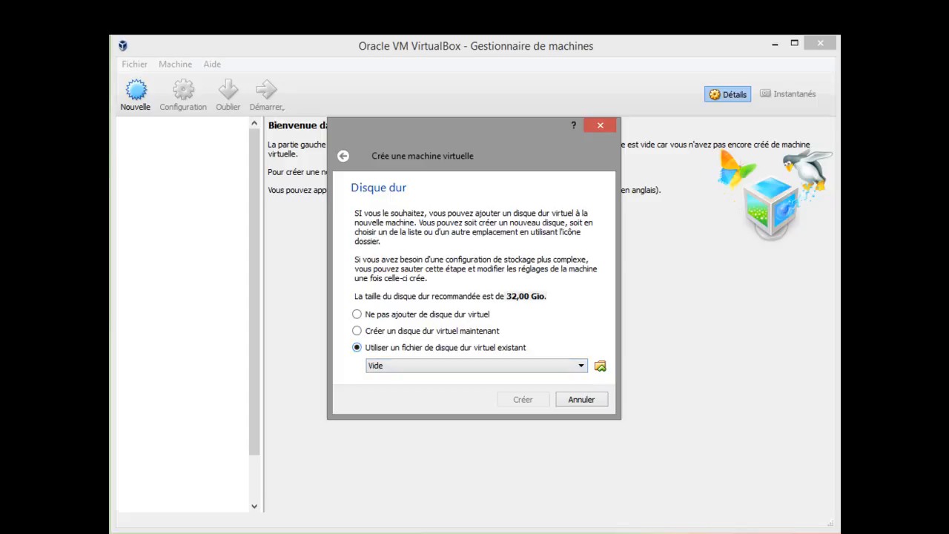
left_click(599, 366)
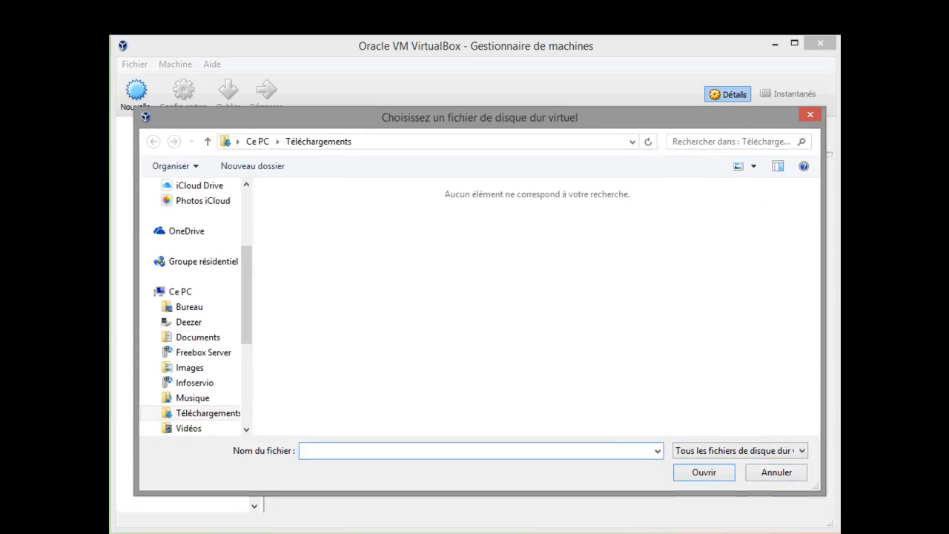
left_click(811, 114)
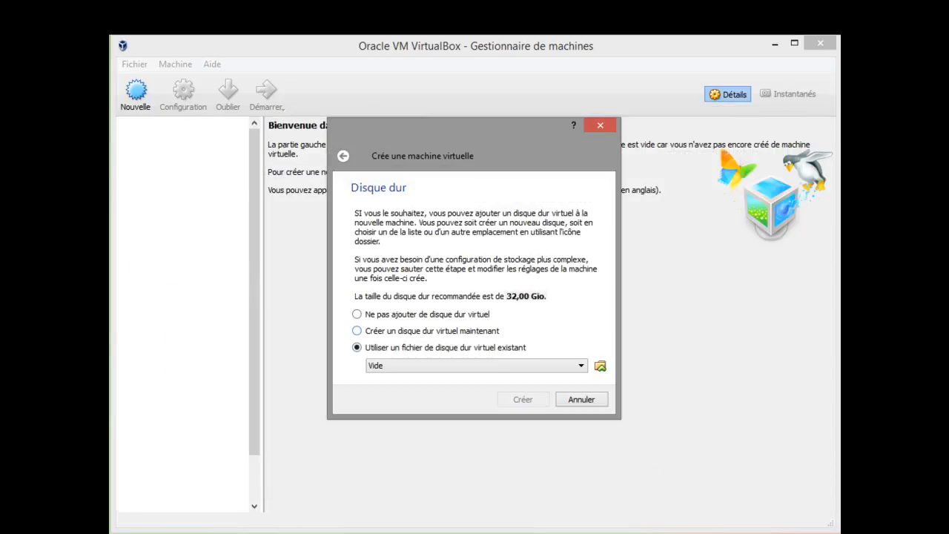
left_click(357, 330)
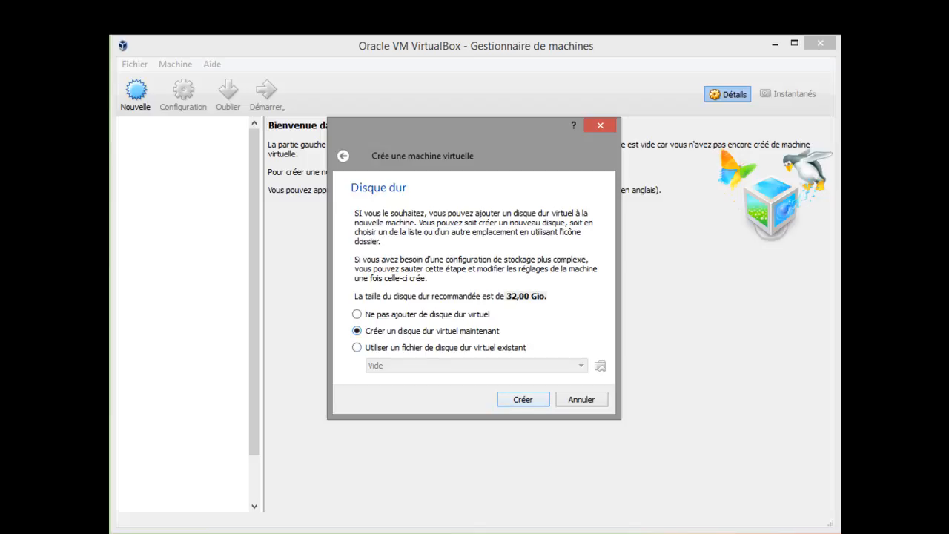
Create a new virtual hard disk of type VDI with dynamically allocated storage.
key("Return")
left_click_drag(475, 94, 422, 123)
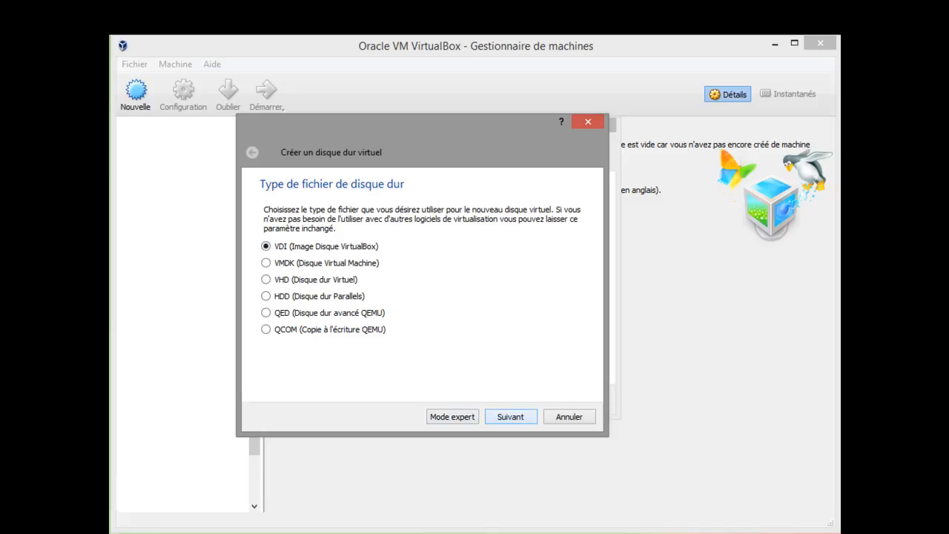
key("Return")
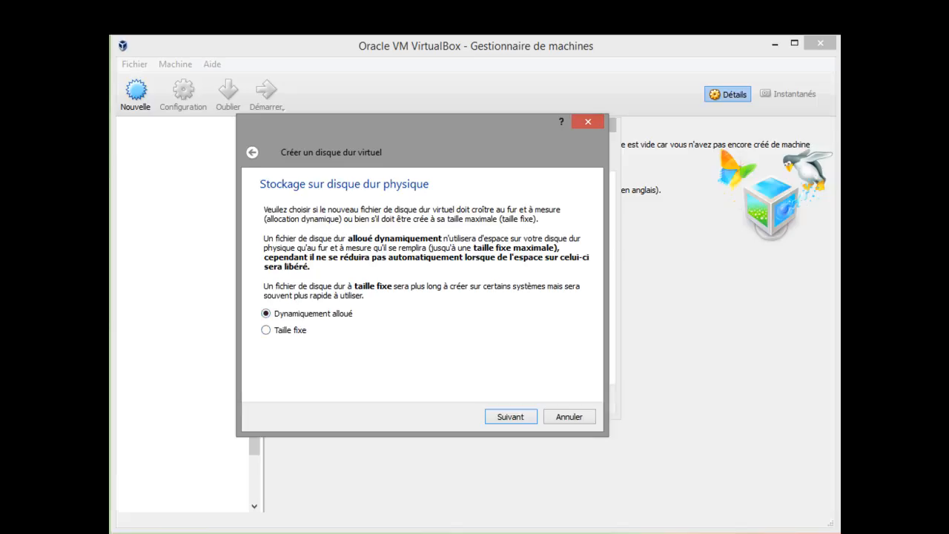
left_click(266, 330)
left_click(266, 313)
key("Return")
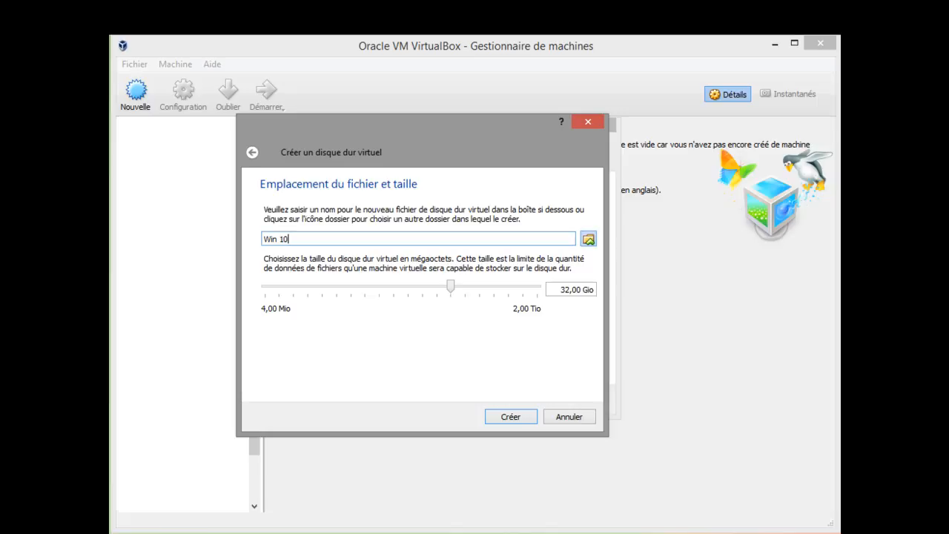
Keep Win 10.vdi in its default folder, set the disk size to 32.08 GiB and create the disk.
left_click(588, 238)
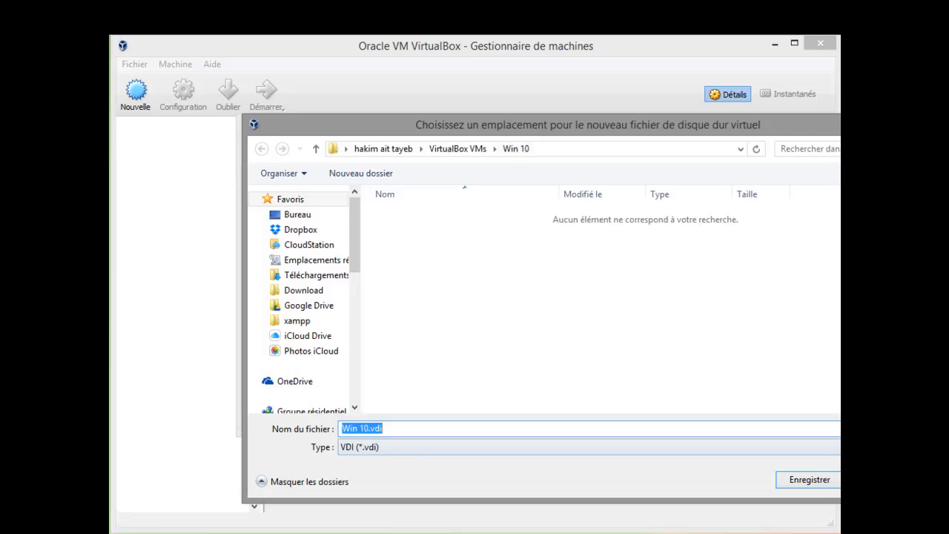
key("Return")
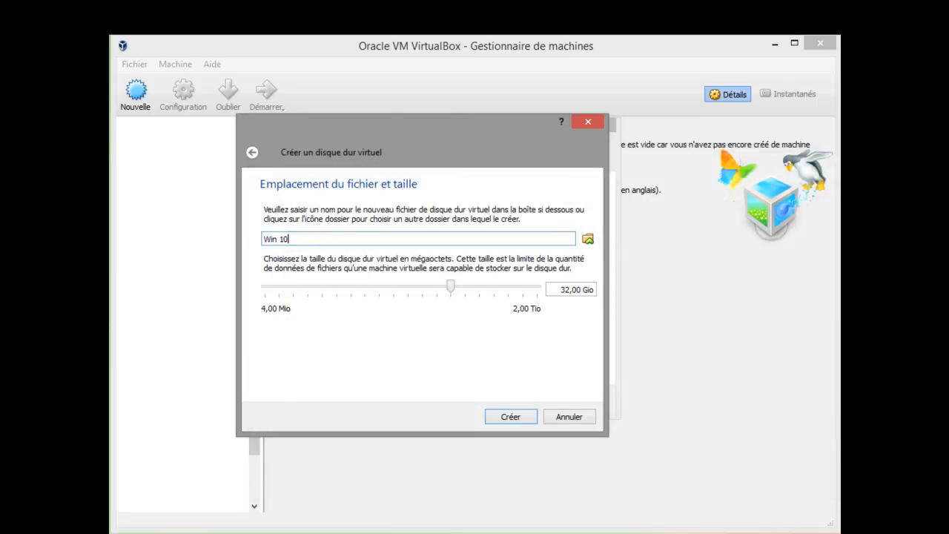
mouse_move(450, 286)
left_mouse_down()
mouse_move(378, 286)
mouse_move(451, 286)
left_mouse_up()
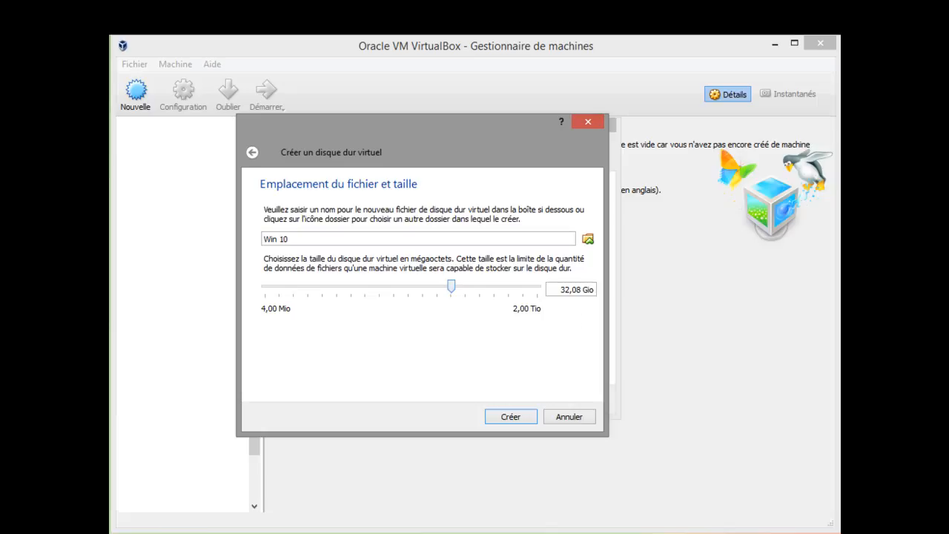
left_click(511, 416)
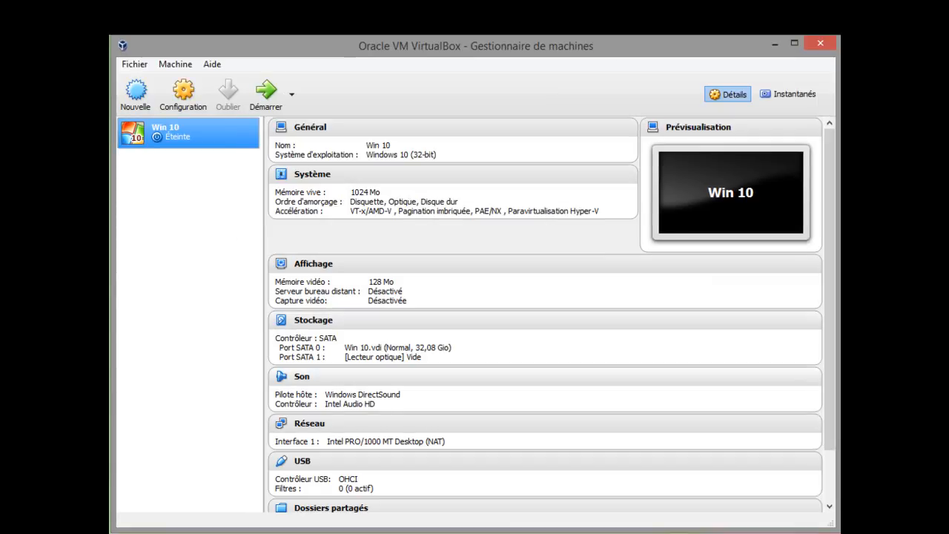
Review the Win 10 machine's details, from general and system settings to storage, sound, network, USB and shared folders.
scroll(551, 316, "down", 2)
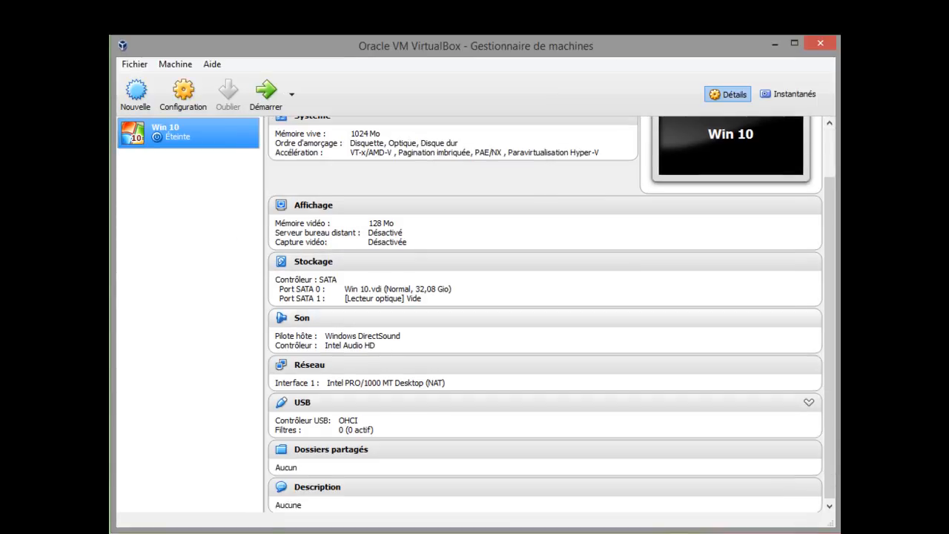
scroll(550, 315, "up", 2)
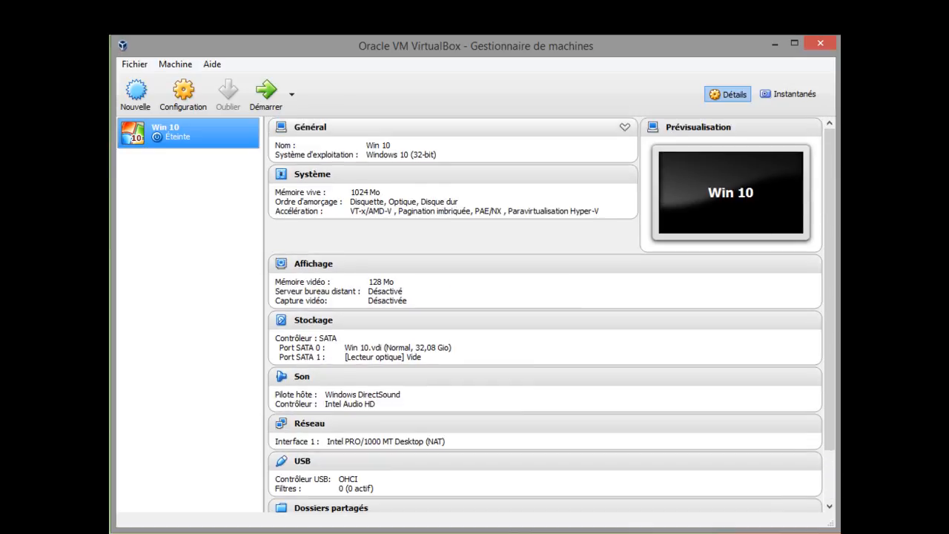
scroll(545, 423, "down", 2)
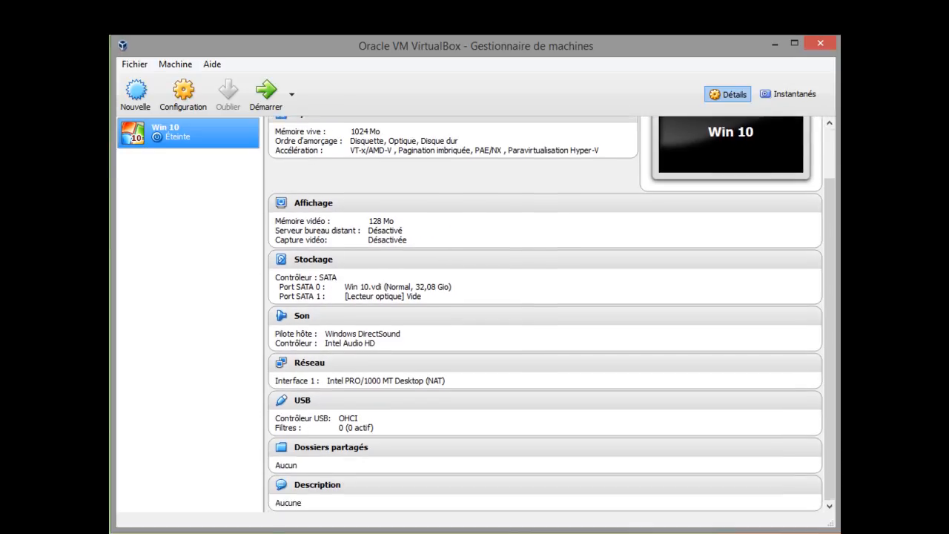
scroll(545, 423, "up", 2)
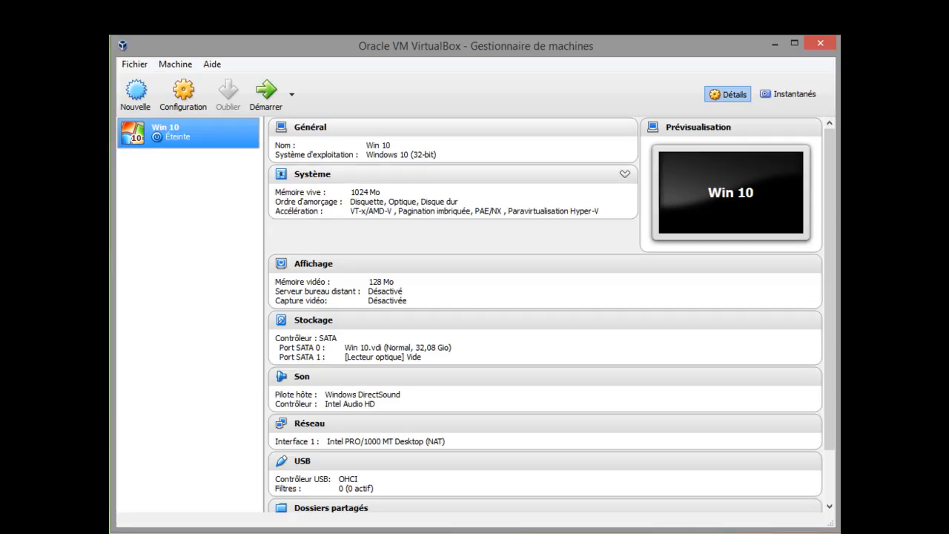
scroll(545, 311, "down", 2)
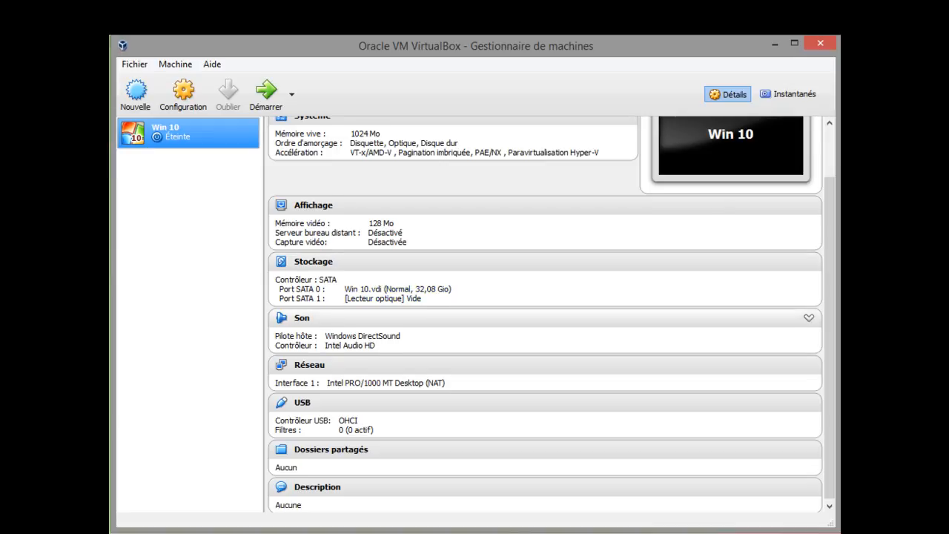
scroll(545, 326, "down", 1)
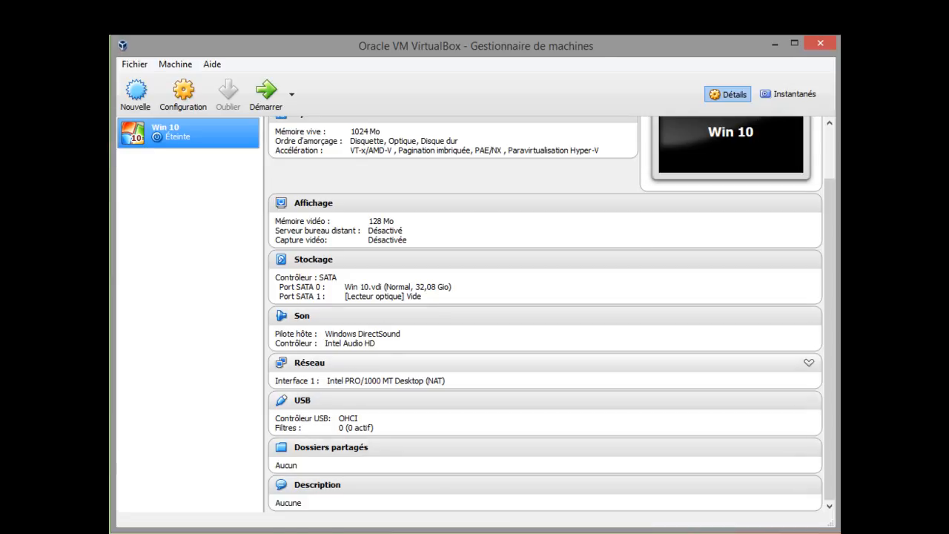
scroll(544, 362, "up", 2)
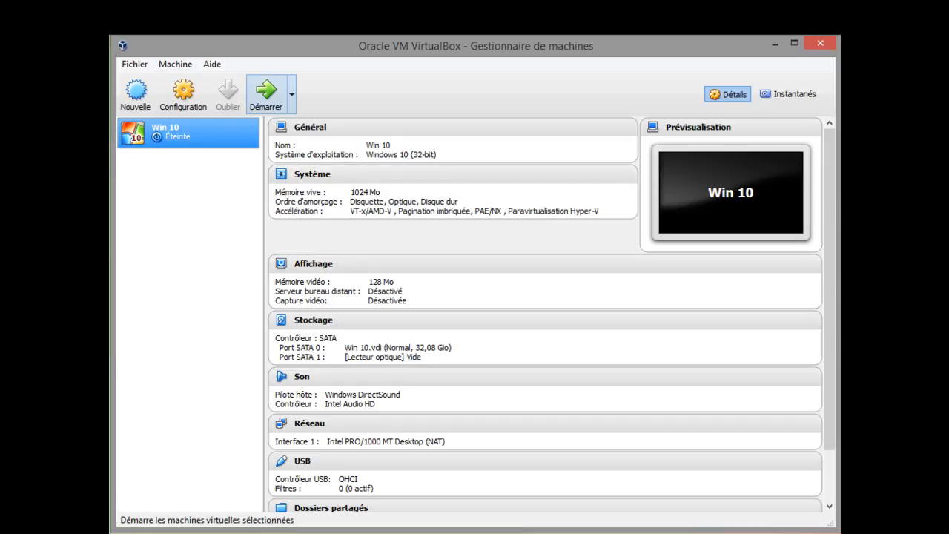
Start the Win 10 virtual machine and let its window capture the mouse and keyboard.
left_click(265, 93)
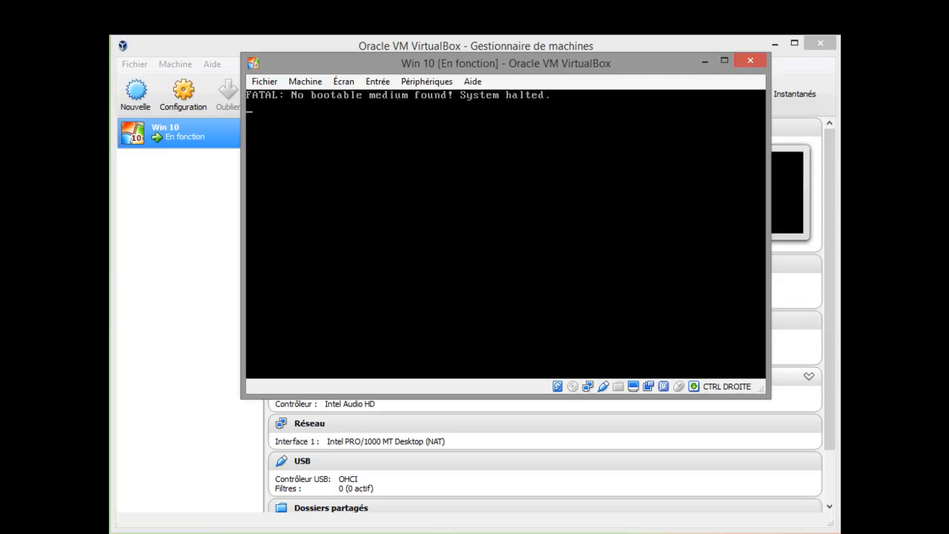
left_click(506, 234)
key("Return")
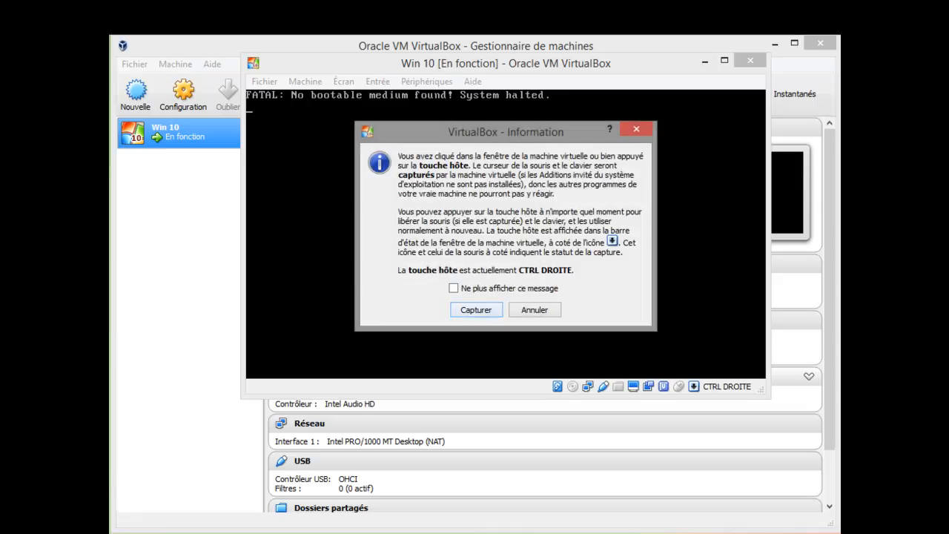